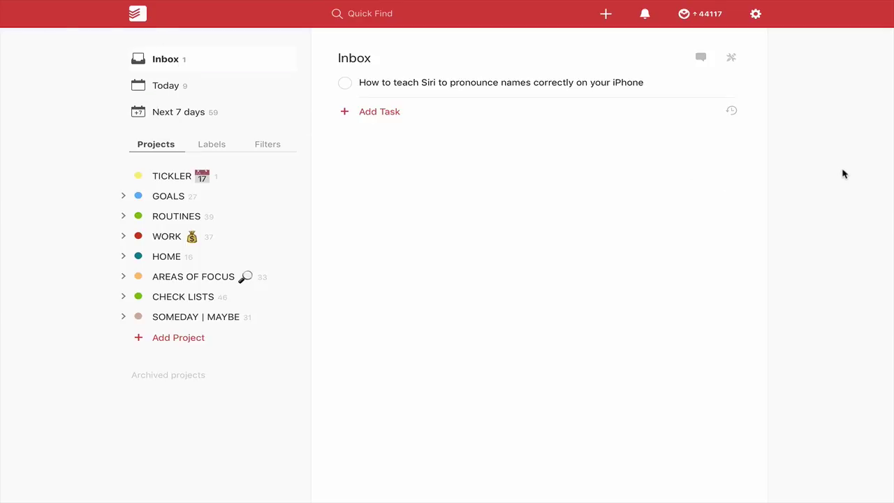
- View the Inbox project's 'Email tasks to this project' details, then close them
{"action": "left_click", "coordinate": [731, 59]}
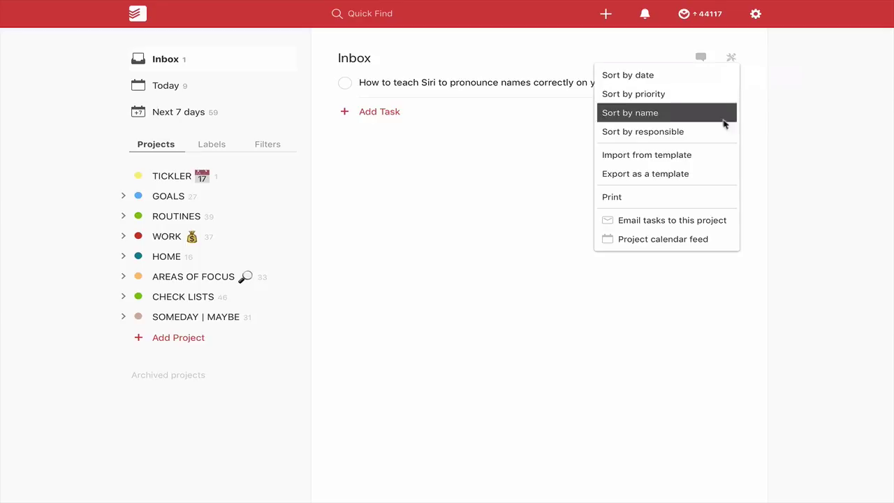
{"action": "left_click", "coordinate": [712, 228]}
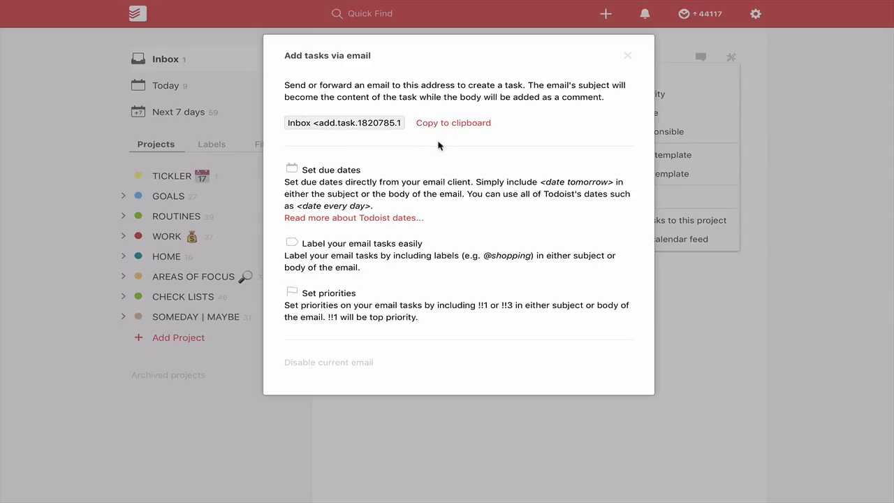
{"action": "left_click", "coordinate": [628, 58]}
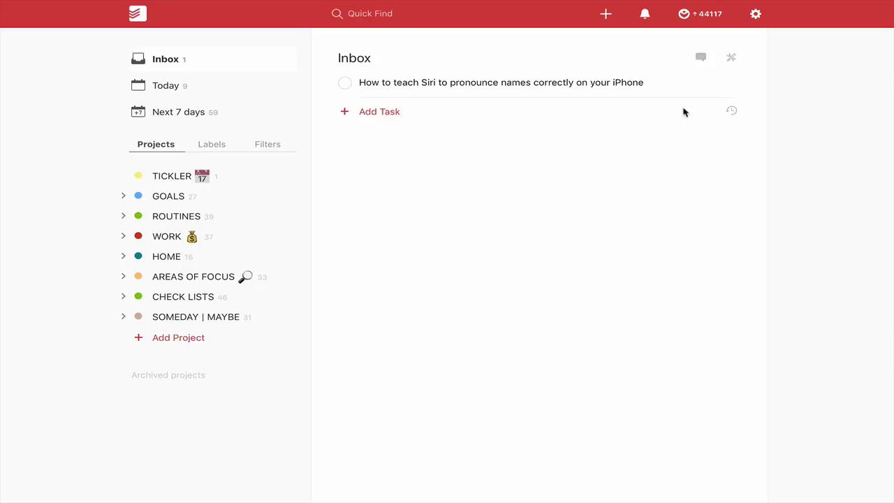
- Reopen and dismiss the Inbox actions menu, then switch to Apple Mail
{"action": "left_click", "coordinate": [731, 59]}
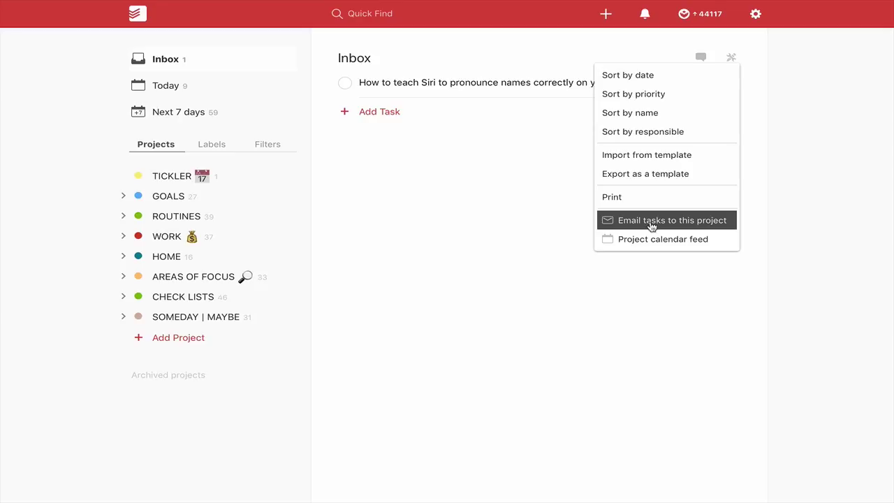
{"action": "left_click", "coordinate": [447, 292]}
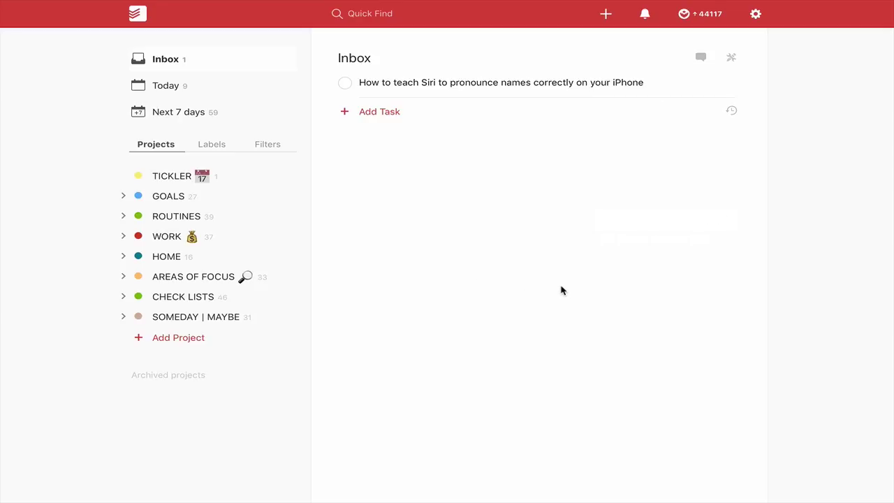
{"action": "key", "text": "ctrl+Right"}
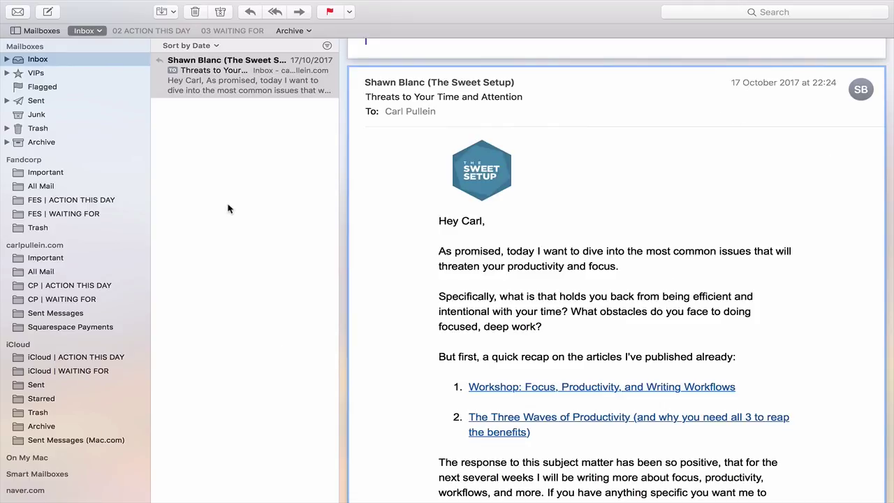
- Select The Sweet Setup's 'Threats to Your Time and Attention' message and read through its body
{"action": "scroll", "coordinate": [487, 292], "scroll_direction": "down", "scroll_amount": 15}
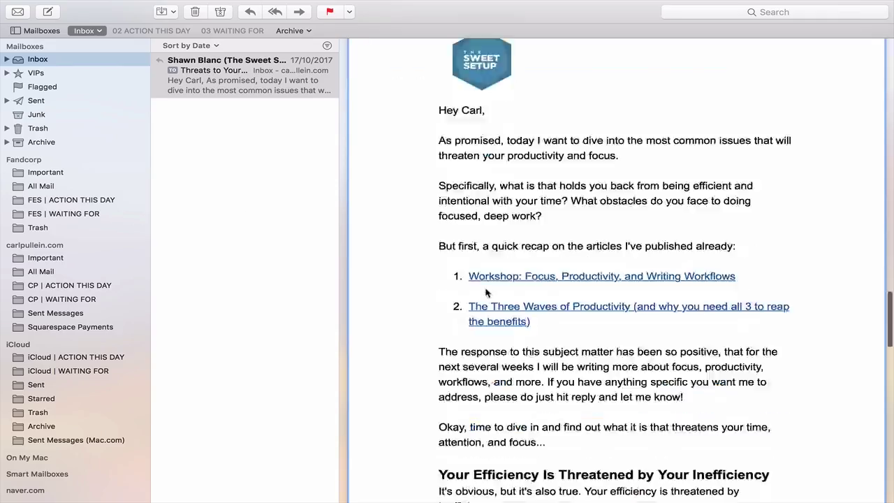
{"action": "scroll", "coordinate": [487, 292], "scroll_direction": "down", "scroll_amount": 10}
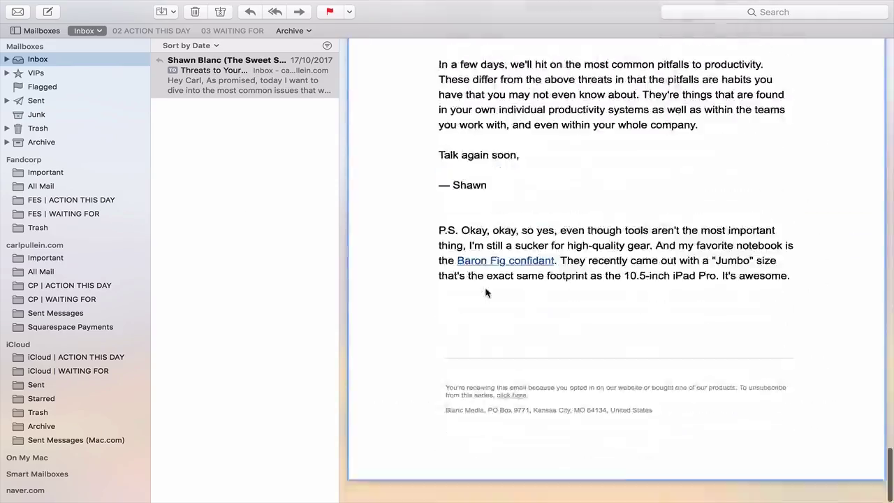
{"action": "scroll", "coordinate": [487, 293], "scroll_direction": "up", "scroll_amount": 15}
{"action": "scroll", "coordinate": [487, 294], "scroll_direction": "down", "scroll_amount": 10}
{"action": "scroll", "coordinate": [487, 294], "scroll_direction": "up", "scroll_amount": 20}
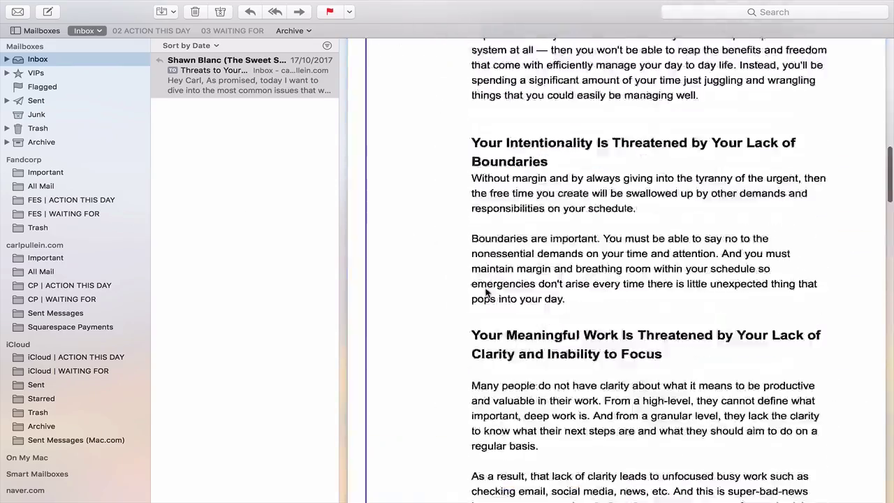
{"action": "scroll", "coordinate": [487, 292], "scroll_direction": "down", "scroll_amount": 3}
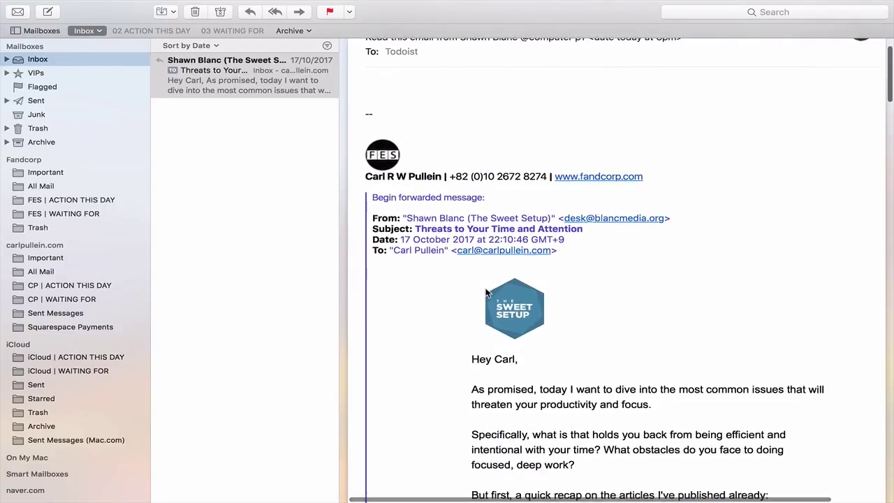
{"action": "scroll", "coordinate": [487, 292], "scroll_direction": "up", "scroll_amount": 3}
{"action": "scroll", "coordinate": [487, 292], "scroll_direction": "down", "scroll_amount": 10}
{"action": "scroll", "coordinate": [487, 292], "scroll_direction": "down", "scroll_amount": 10}
{"action": "scroll", "coordinate": [487, 293], "scroll_direction": "up", "scroll_amount": 8}
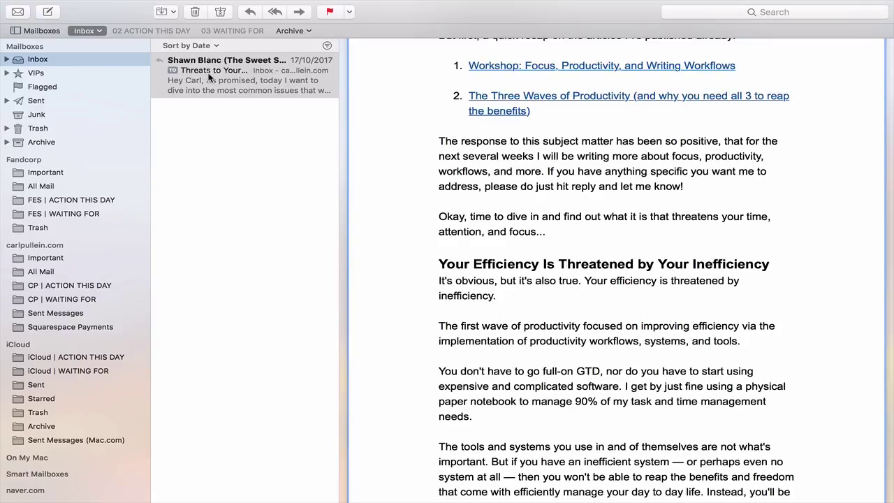
{"action": "left_click", "coordinate": [210, 77]}
{"action": "scroll", "coordinate": [389, 156], "scroll_direction": "up", "scroll_amount": 5}
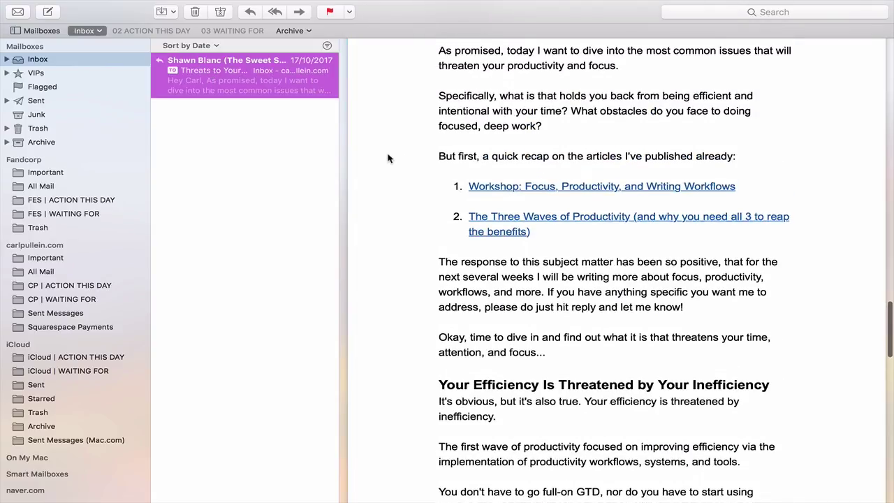
{"action": "left_click", "coordinate": [299, 35]}
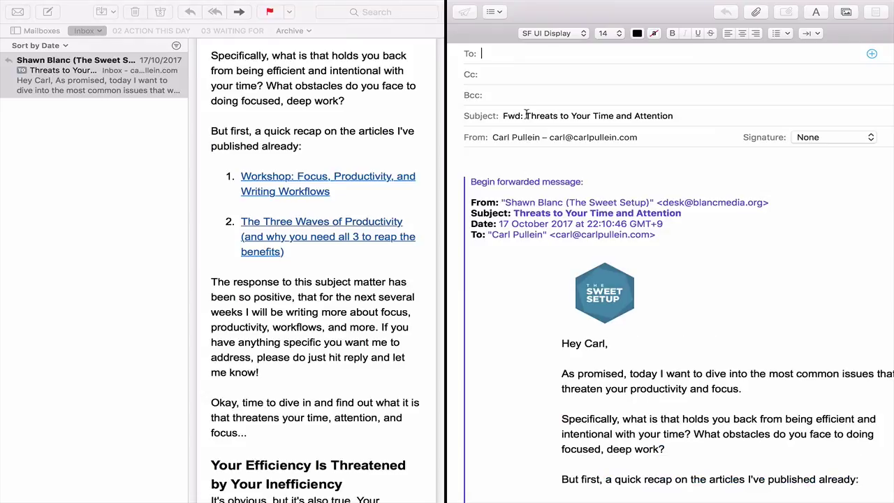
{"action": "type", "text": "to"}
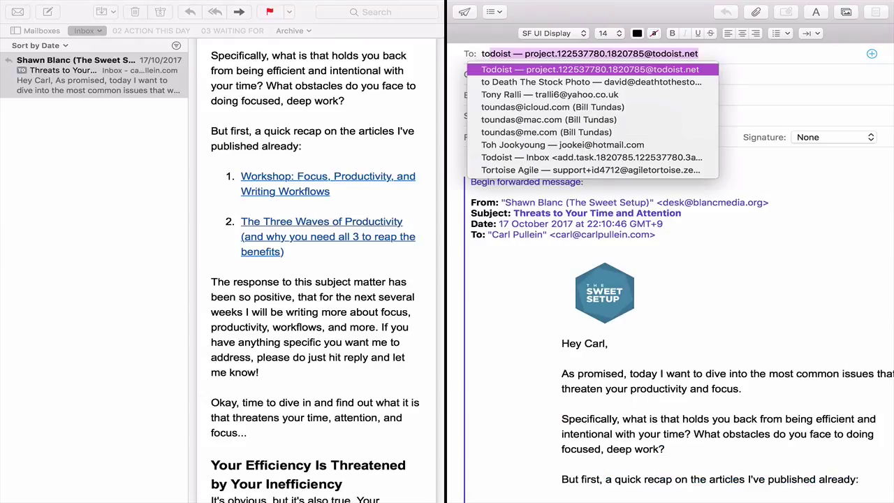
{"action": "key", "text": "Return"}
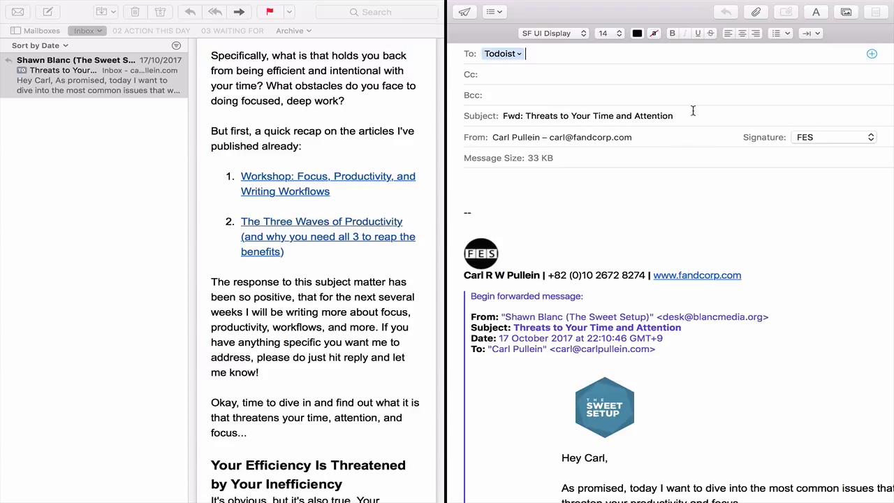
{"action": "left_click", "coordinate": [498, 180]}
{"action": "left_click", "coordinate": [682, 116]}
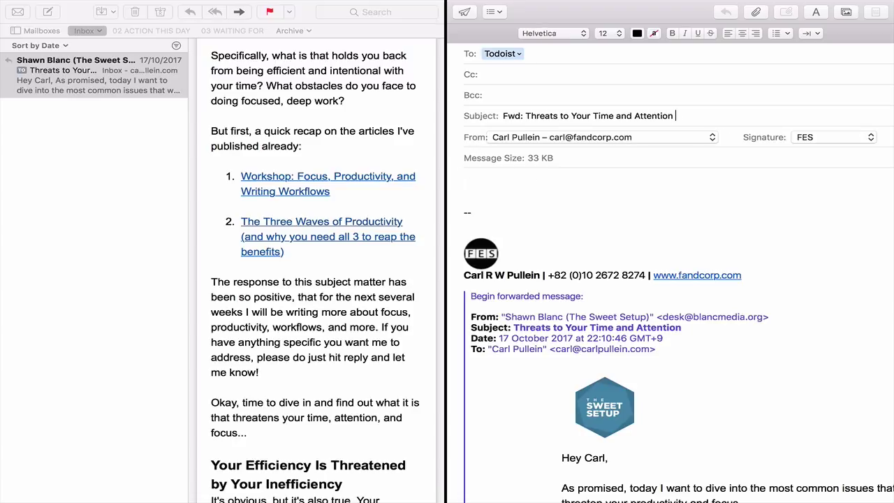
{"action": "type", "text": "@computer p2"}
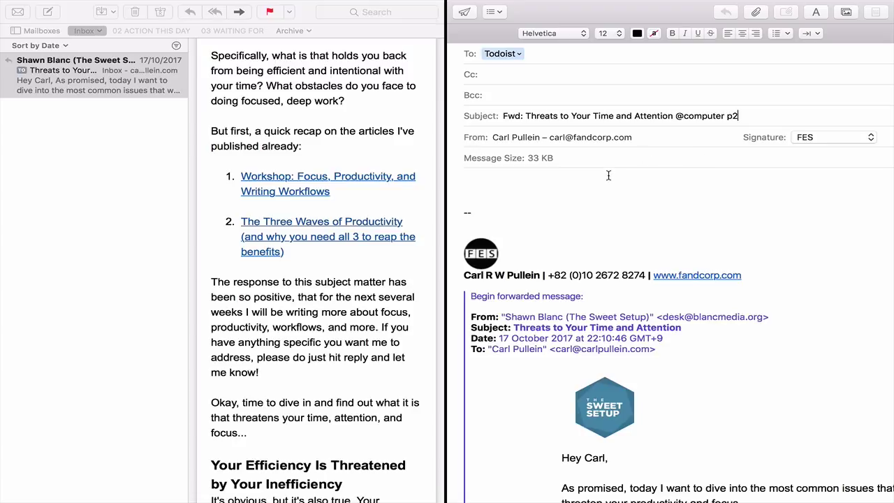
- Put '<date today at 8pm>' in the body and send the forward
{"action": "left_click", "coordinate": [599, 182]}
{"action": "type", "text": "<"}
{"action": "key", "text": "BackSpace"}
{"action": "type", "text": "<date today at "}
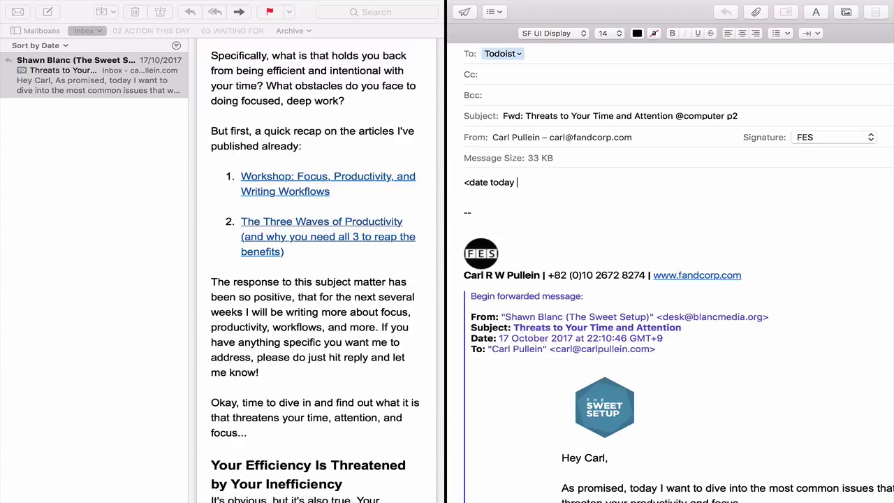
{"action": "type", "text": "8pm>"}
{"action": "key", "text": "super+shift+d"}
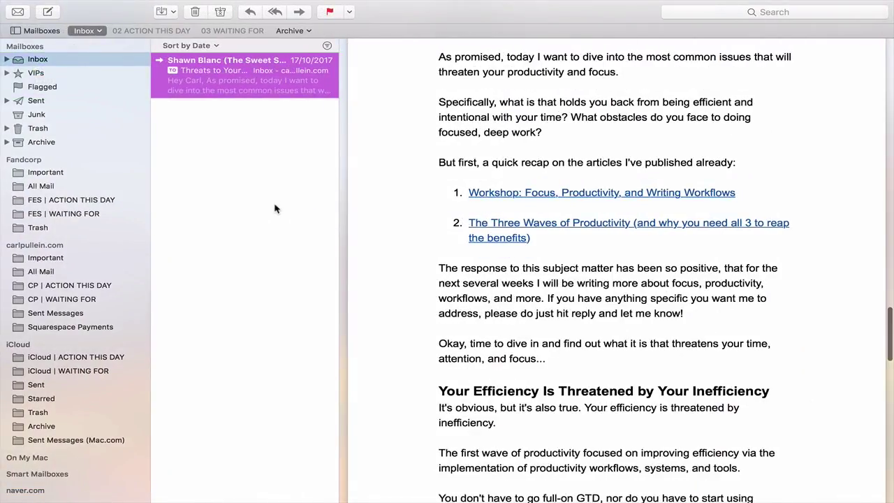
{"action": "key", "text": "ctrl+Right"}
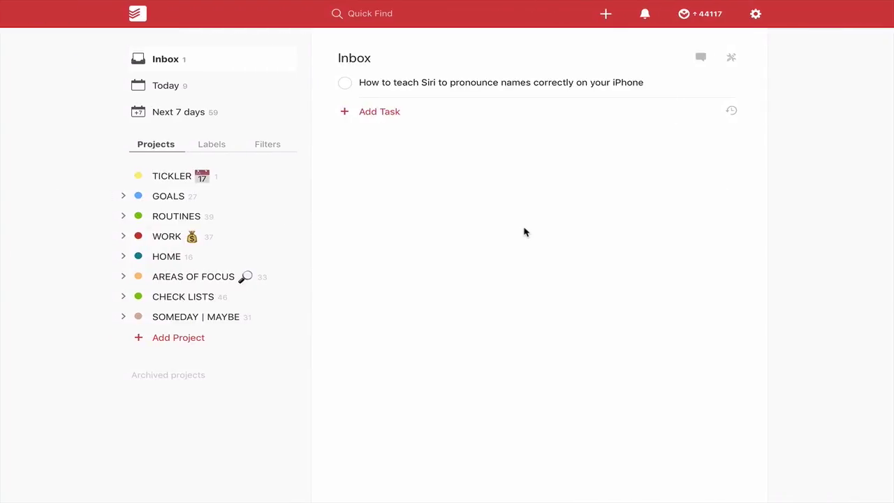
- Check Todoist's Inbox for the forwarded task labelled Computer and due Today 20:00
{"action": "scroll", "coordinate": [524, 232], "scroll_direction": "up", "scroll_amount": 2}
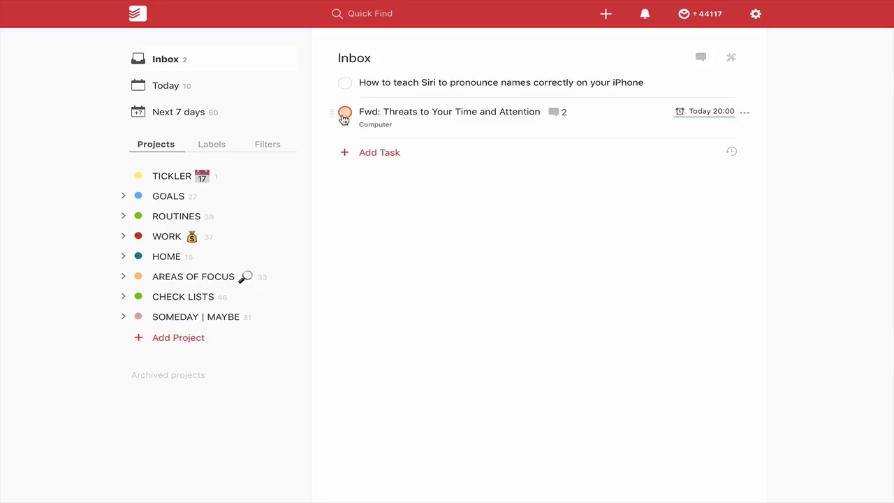
{"action": "mouse_move", "coordinate": [677, 109]}
{"action": "key", "text": "ctrl+Right"}
{"action": "key", "text": "ctrl+Right"}
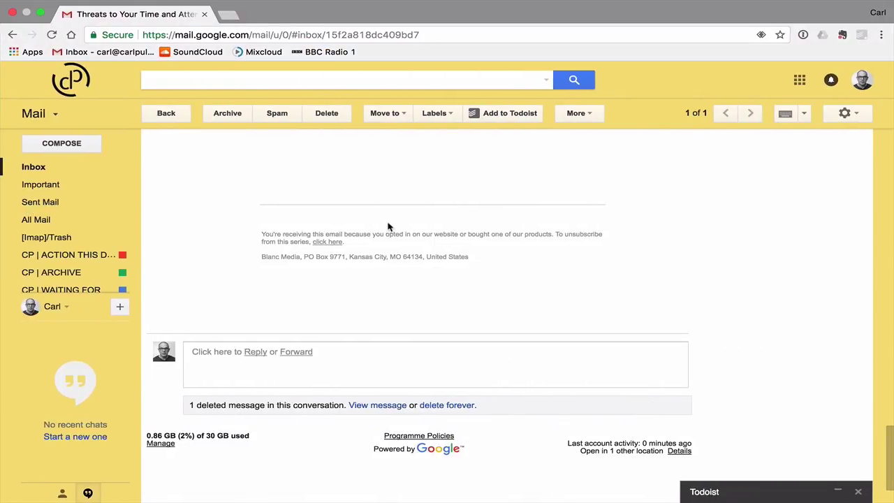
- Return to the Gmail inbox, open 'Threats to Your Time and Attention', and start a forward
{"action": "scroll", "coordinate": [470, 219], "scroll_direction": "up", "scroll_amount": 1}
{"action": "scroll", "coordinate": [469, 219], "scroll_direction": "up", "scroll_amount": 15}
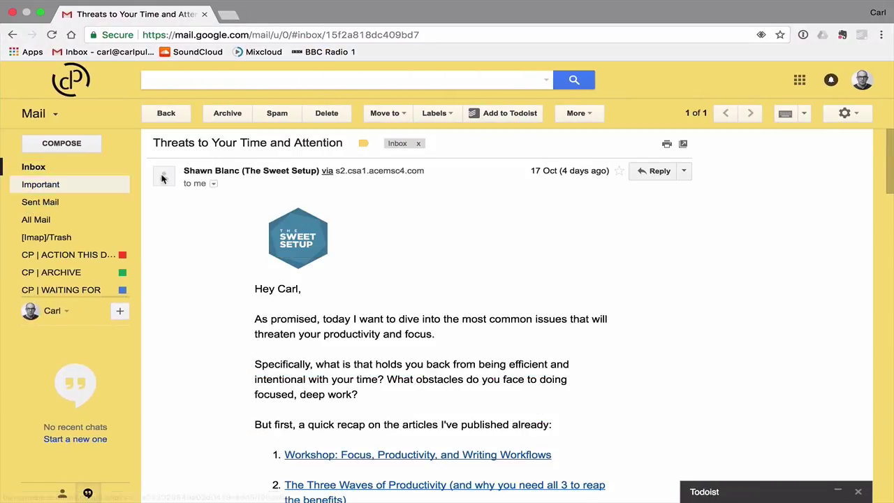
{"action": "left_click", "coordinate": [28, 167]}
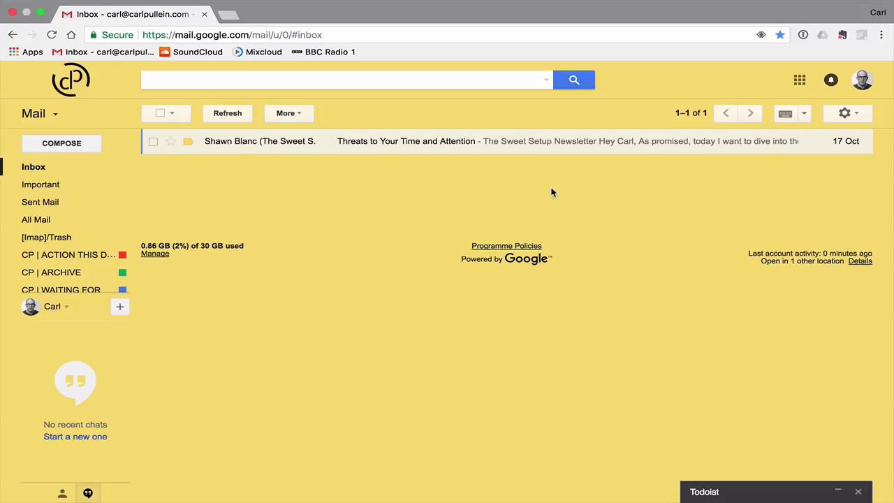
{"action": "left_click", "coordinate": [505, 141]}
{"action": "scroll", "coordinate": [460, 271], "scroll_direction": "down", "scroll_amount": 15}
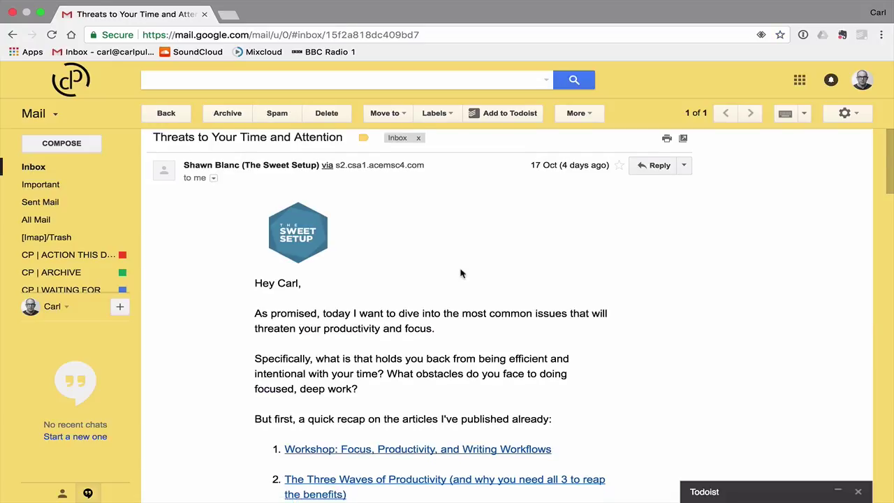
{"action": "scroll", "coordinate": [460, 271], "scroll_direction": "down", "scroll_amount": 10}
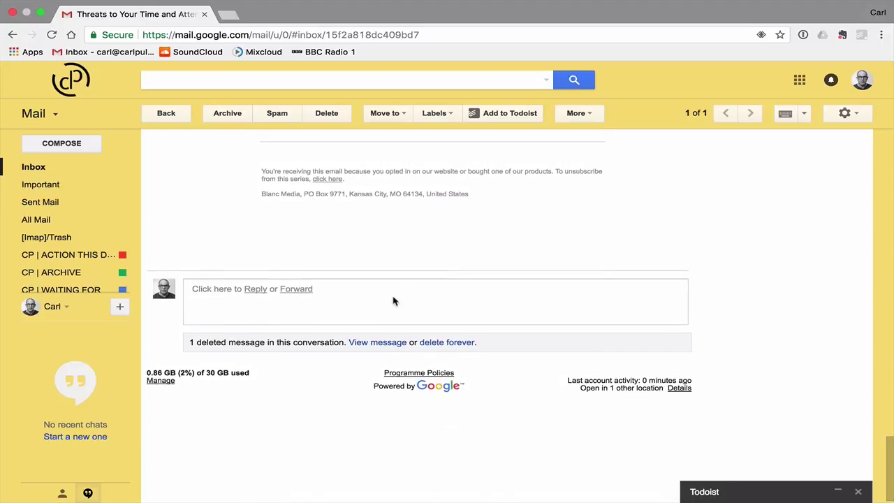
{"action": "left_click", "coordinate": [297, 290]}
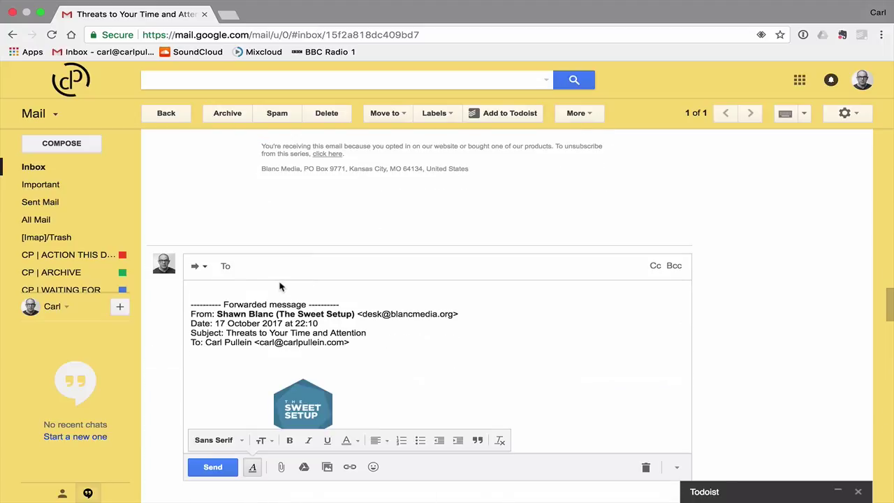
{"action": "type", "text": "to"}
{"action": "key", "text": "Return"}
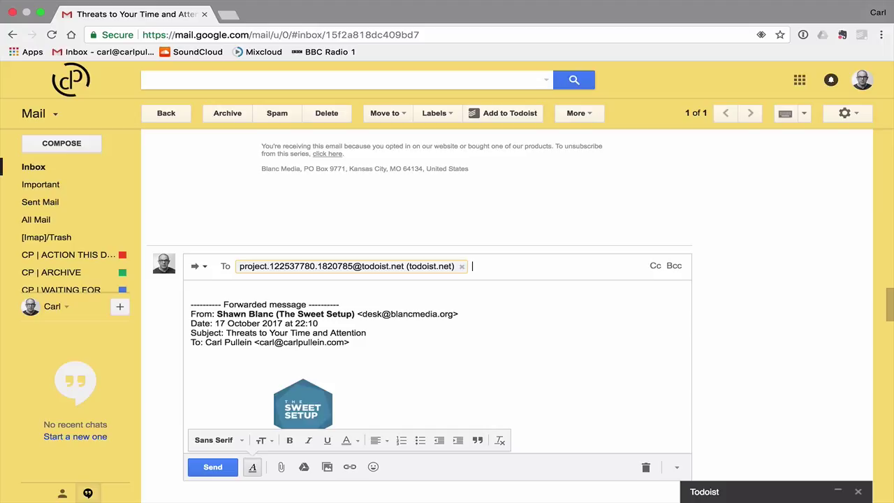
{"action": "left_click", "coordinate": [212, 287]}
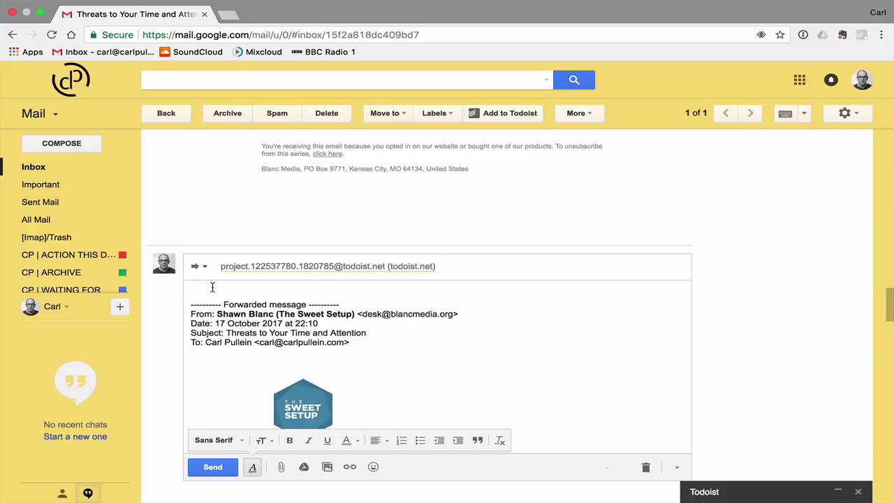
{"action": "type", "text": "@computer "}
{"action": "type", "text": "p3"}
{"action": "key", "text": "BackSpace"}
{"action": "key", "text": "BackSpace"}
{"action": "type", "text": "p1 <date Today "}
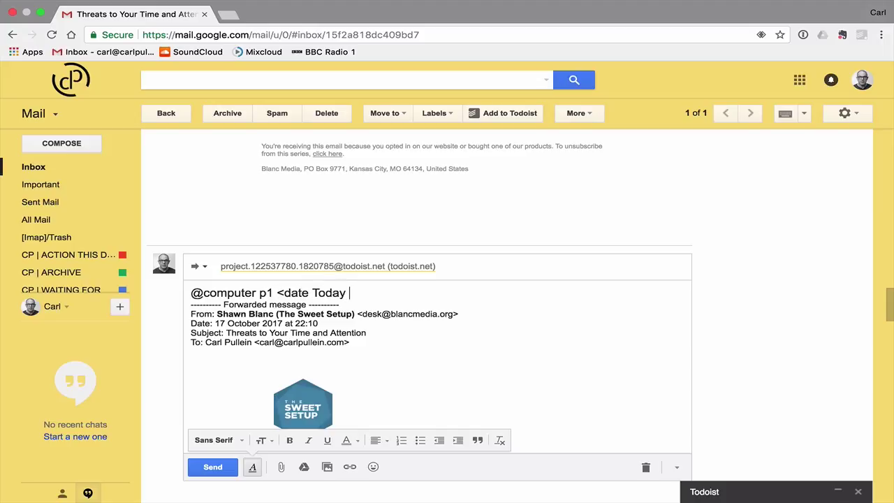
{"action": "type", "text": "at 9pm>"}
{"action": "left_click", "coordinate": [211, 467]}
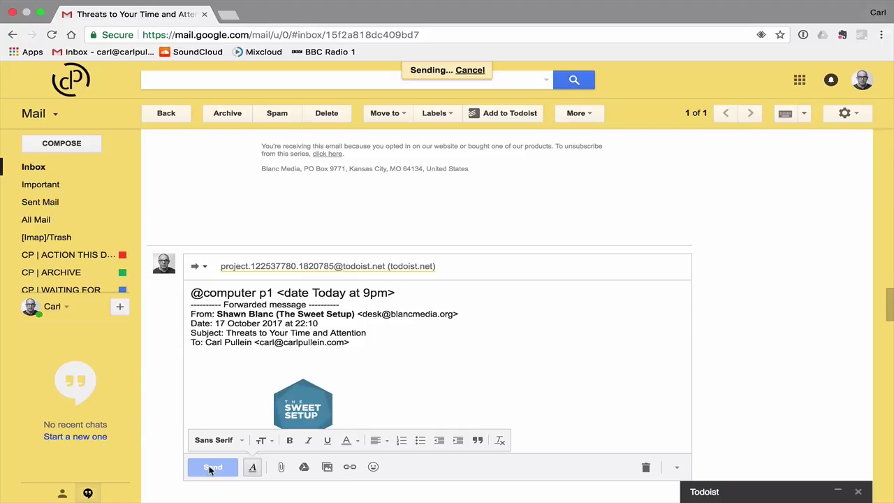
{"action": "scroll", "coordinate": [310, 307], "scroll_direction": "up", "scroll_amount": 5}
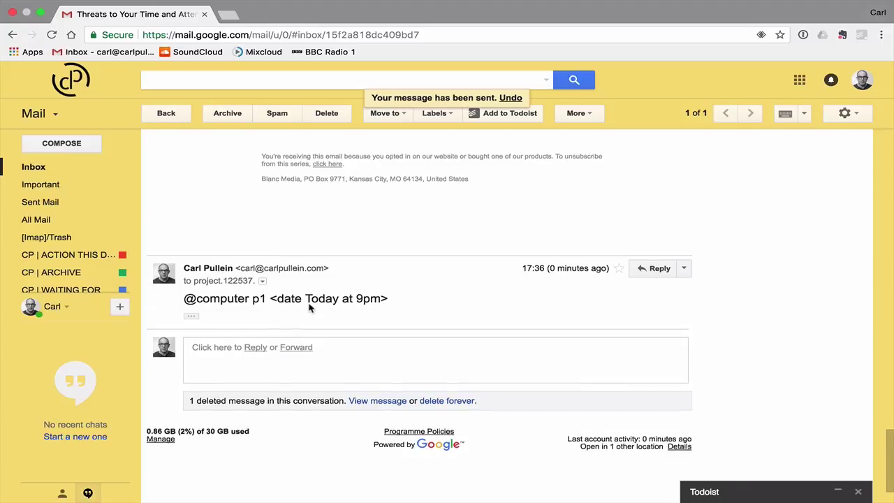
{"action": "scroll", "coordinate": [309, 307], "scroll_direction": "up", "scroll_amount": 5}
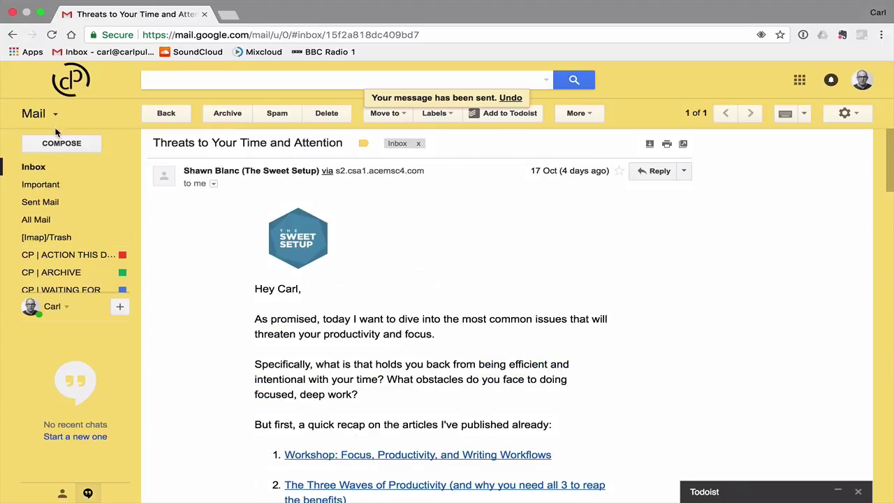
- Sync Todoist so the second forwarded task appears, labelled Computer and due Today 21:00
{"action": "key", "text": "ctrl+Left"}
{"action": "key", "text": "ctrl+Left"}
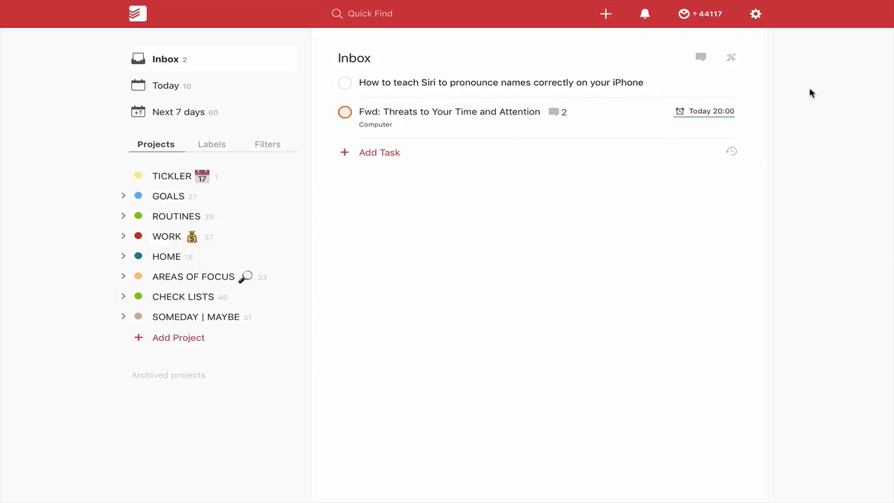
{"action": "left_click", "coordinate": [755, 15]}
{"action": "left_click", "coordinate": [745, 37]}
{"action": "left_click", "coordinate": [756, 14]}
{"action": "left_click", "coordinate": [586, 290]}
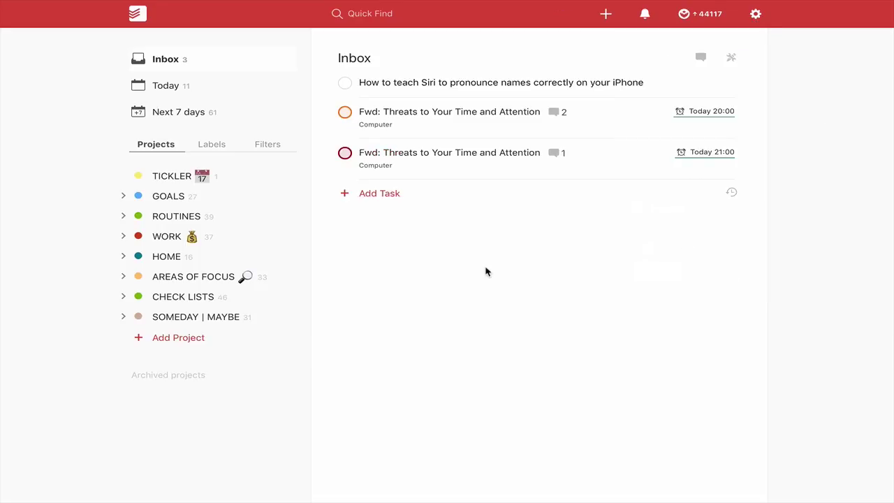